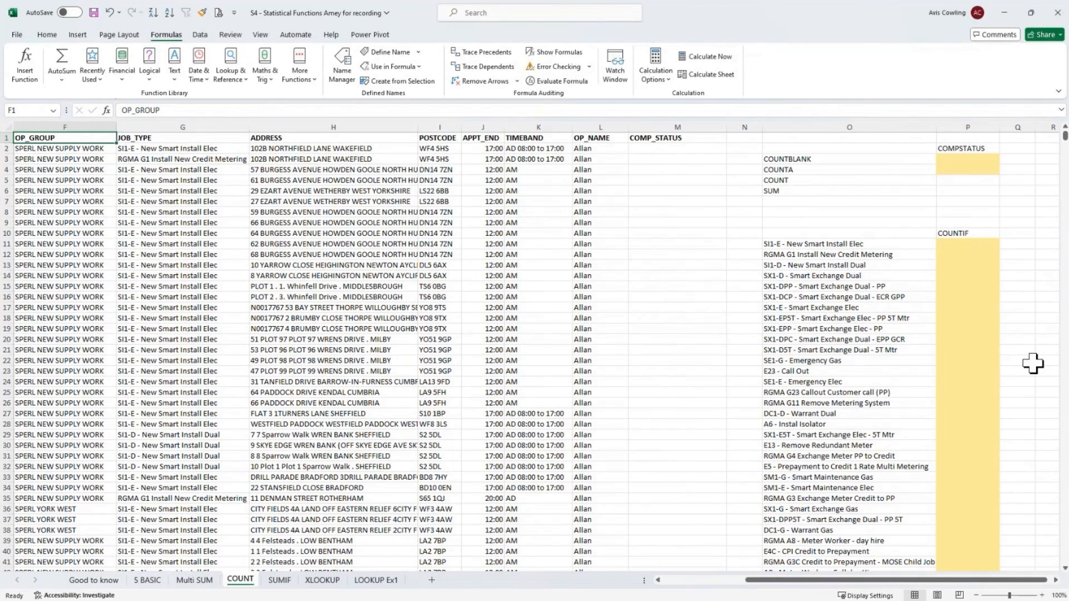
# - In P3, enter a COUNTBLANK formula using the COMP_STATUS named range
pyautogui.click(962, 160)
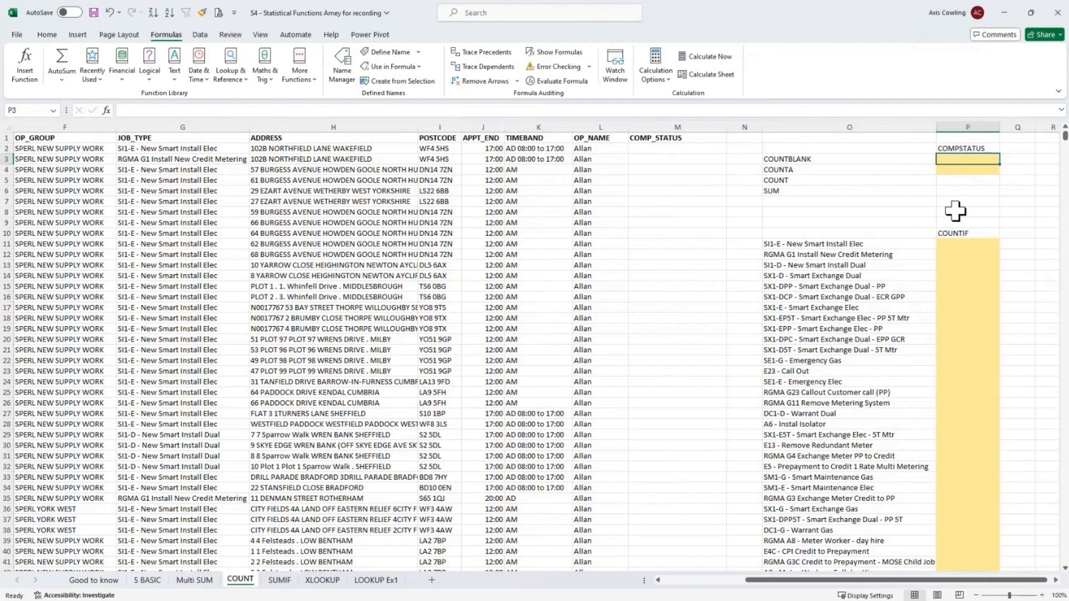
pyautogui.write('=c')
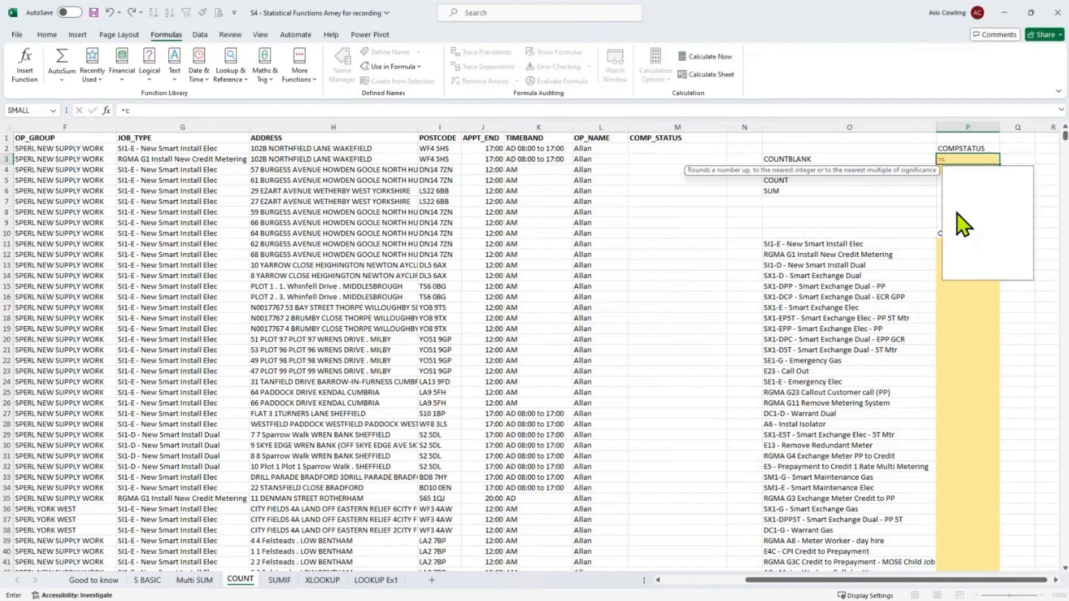
pyautogui.write('oun')
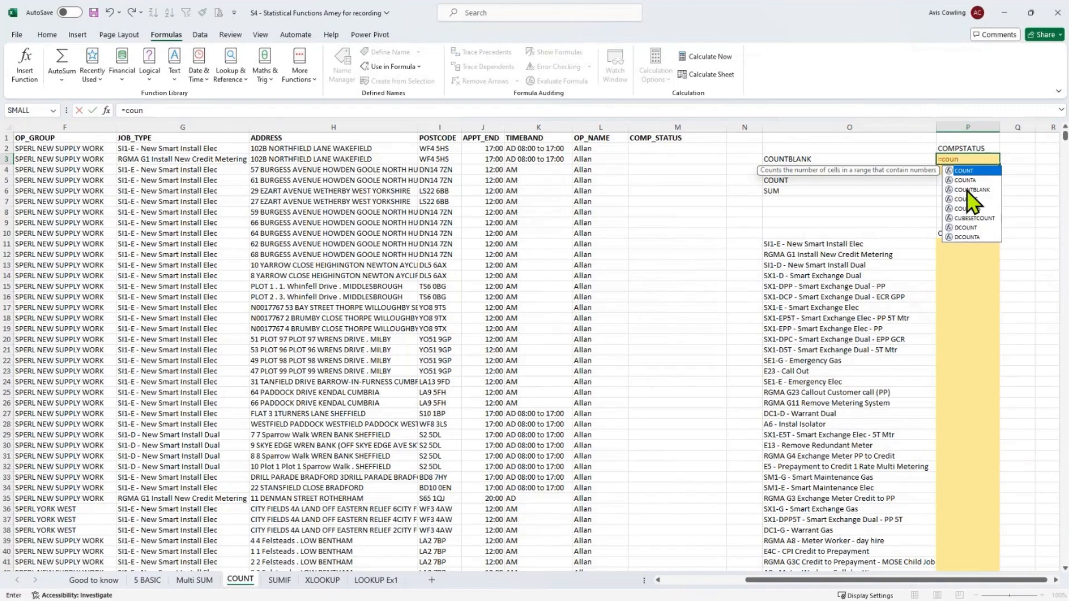
pyautogui.doubleClick(966, 191)
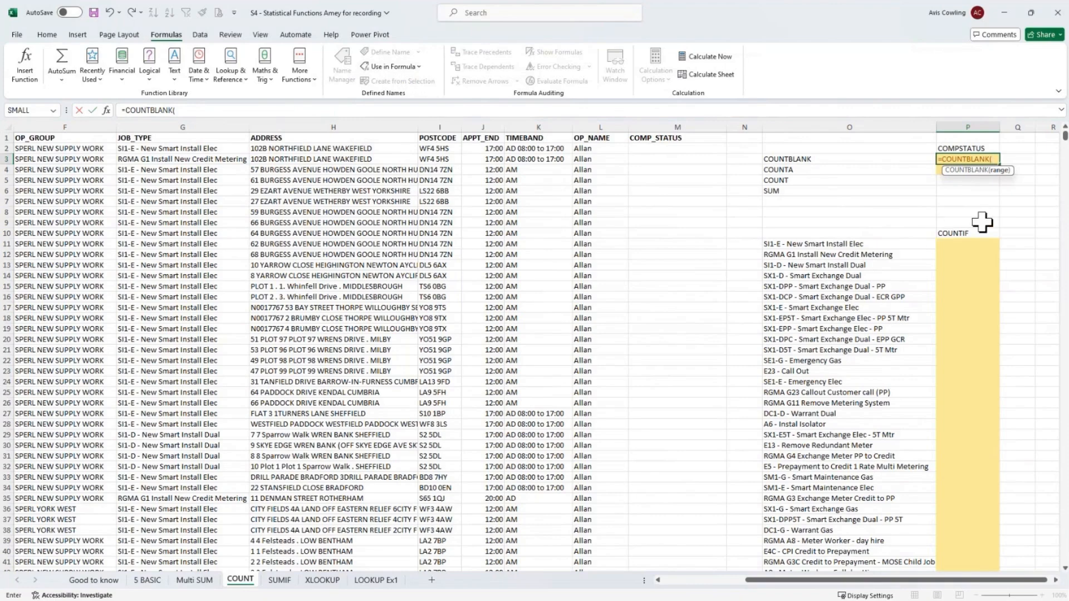
pyautogui.press('F3')
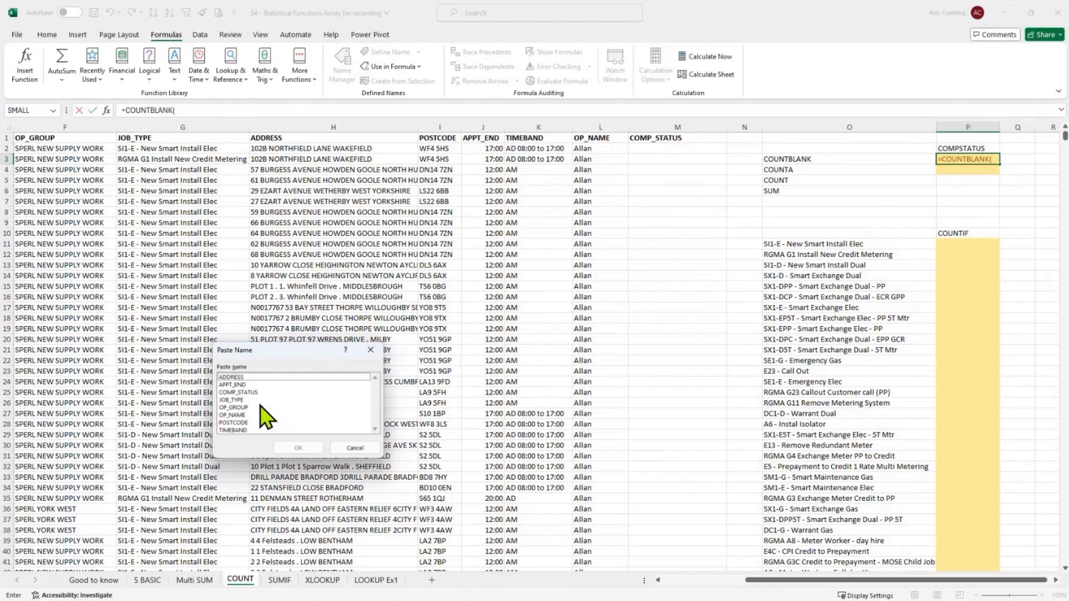
pyautogui.click(249, 392)
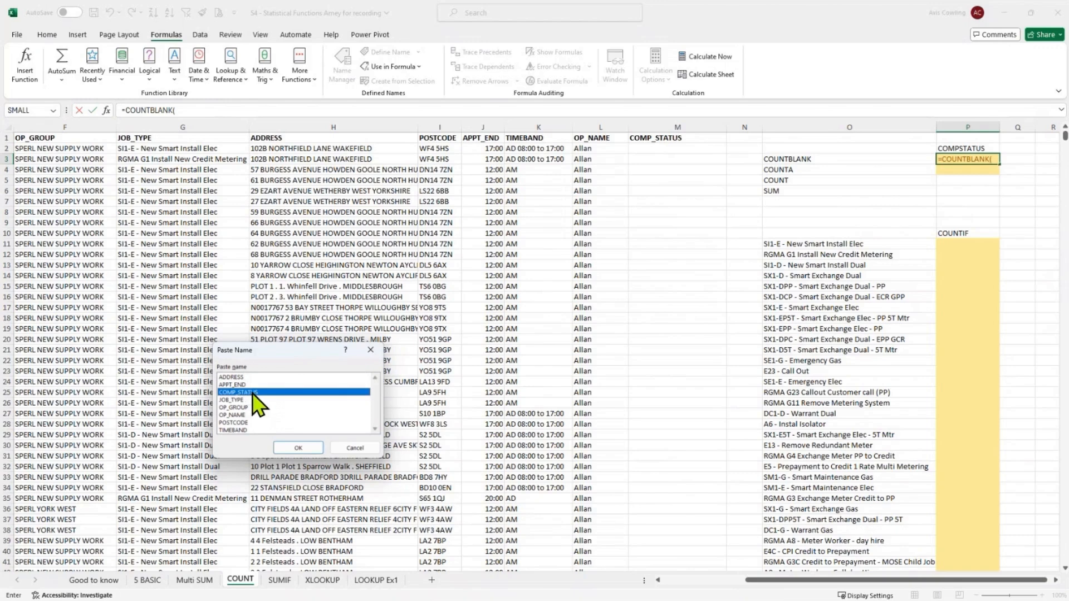
pyautogui.doubleClick(250, 393)
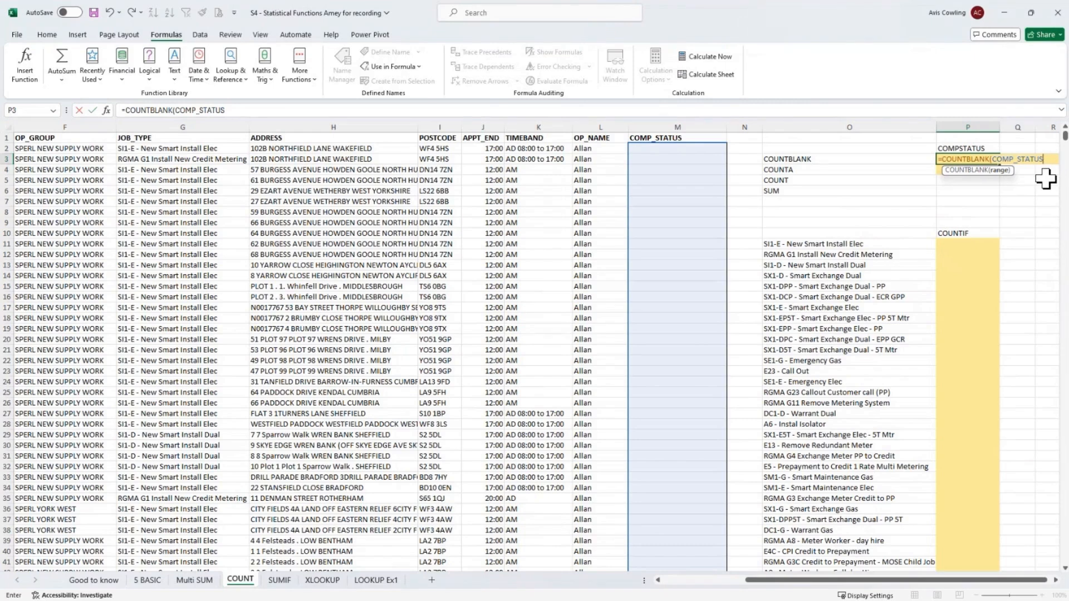
pyautogui.press('Return')
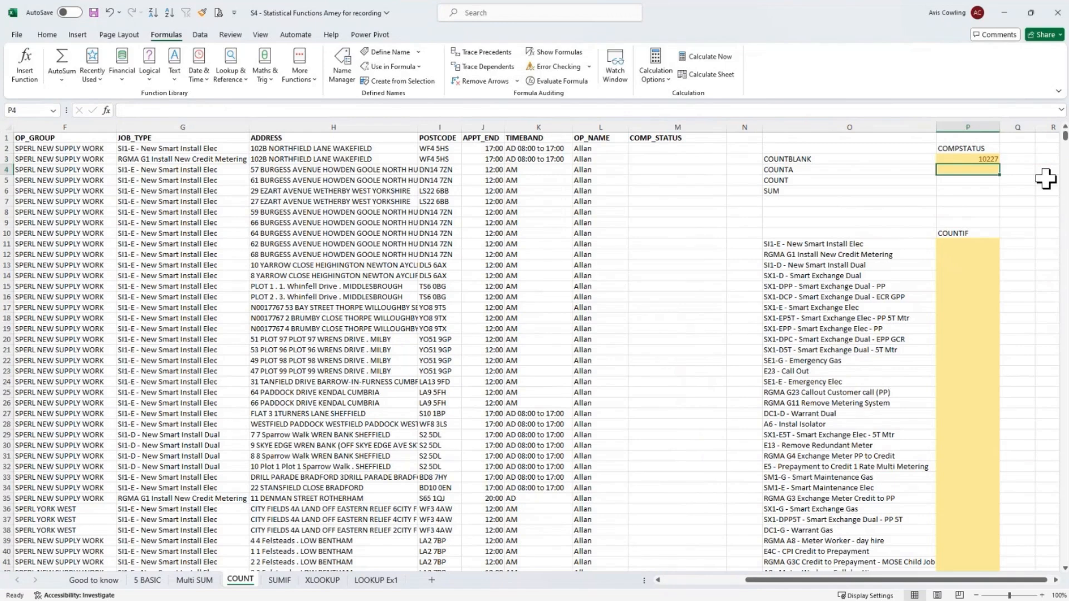
# - Browse through the COMP_STATUS column to examine its entries, returning to the header
pyautogui.click(694, 211)
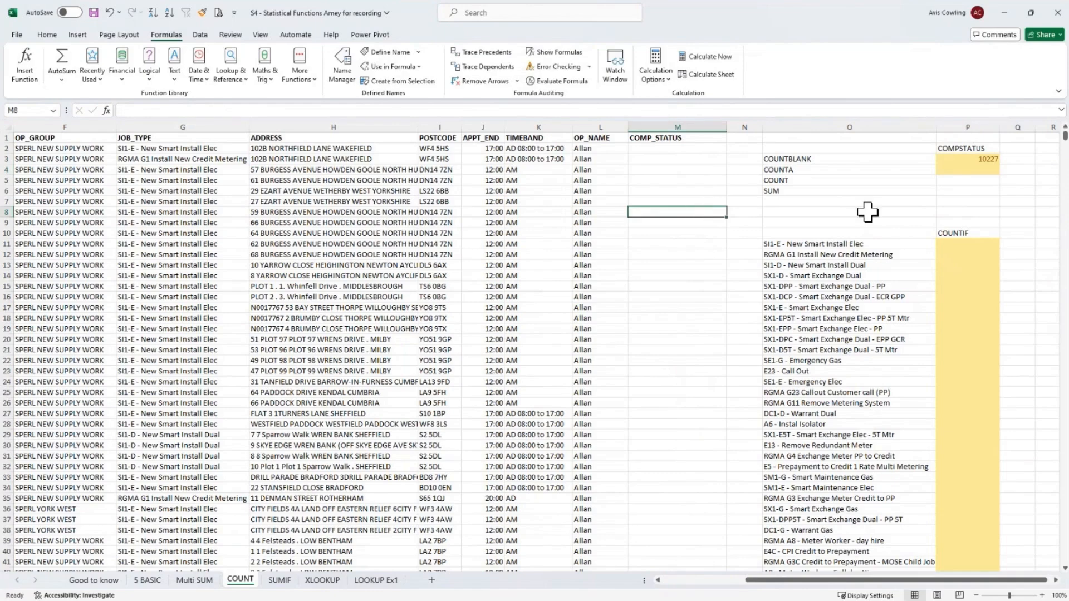
pyautogui.press('Down')
pyautogui.press('Down')
pyautogui.press('Down')
pyautogui.press('Down')
pyautogui.press('Down')
pyautogui.press('Down')
pyautogui.press('Down')
pyautogui.press('Down')
pyautogui.press('Down')
pyautogui.press('Down')
pyautogui.press('Down')
pyautogui.press('Down')
pyautogui.press('Down')
pyautogui.press('Down')
pyautogui.press('Down')
pyautogui.press('Down')
pyautogui.press('Down')
pyautogui.press('Down')
pyautogui.press('Down')
pyautogui.press('Down')
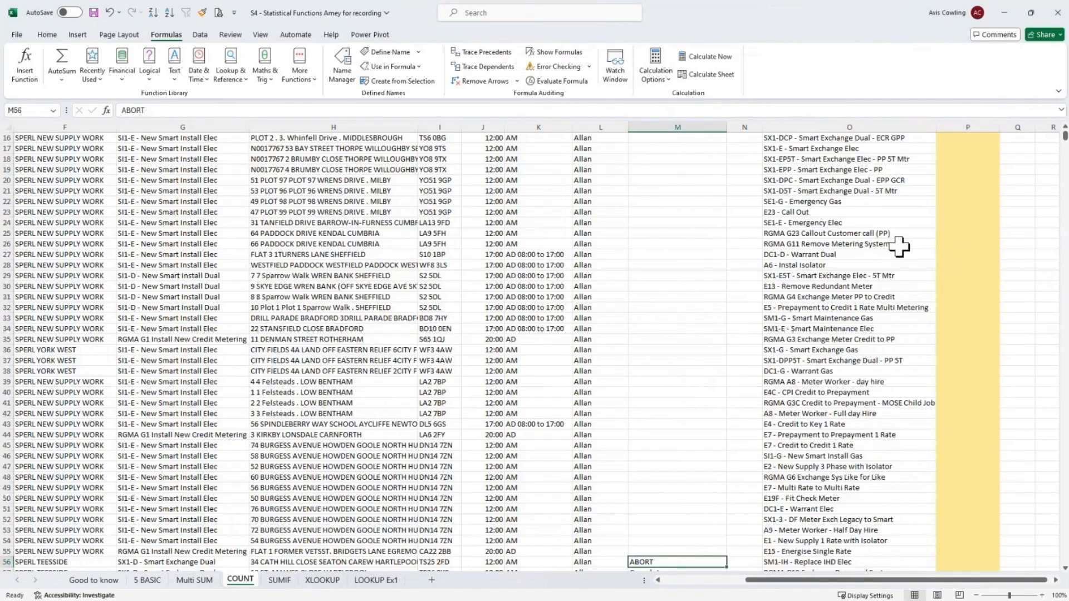
pyautogui.press('Down')
pyautogui.press('Down')
pyautogui.press('Down')
pyautogui.press('Down')
pyautogui.press('Down')
pyautogui.press('Down')
pyautogui.press('Down')
pyautogui.press('Down')
pyautogui.press('Down')
pyautogui.press('Down')
pyautogui.press('Down')
pyautogui.press('Down')
pyautogui.press('Down')
pyautogui.press('Down')
pyautogui.press('Down')
pyautogui.press('Down')
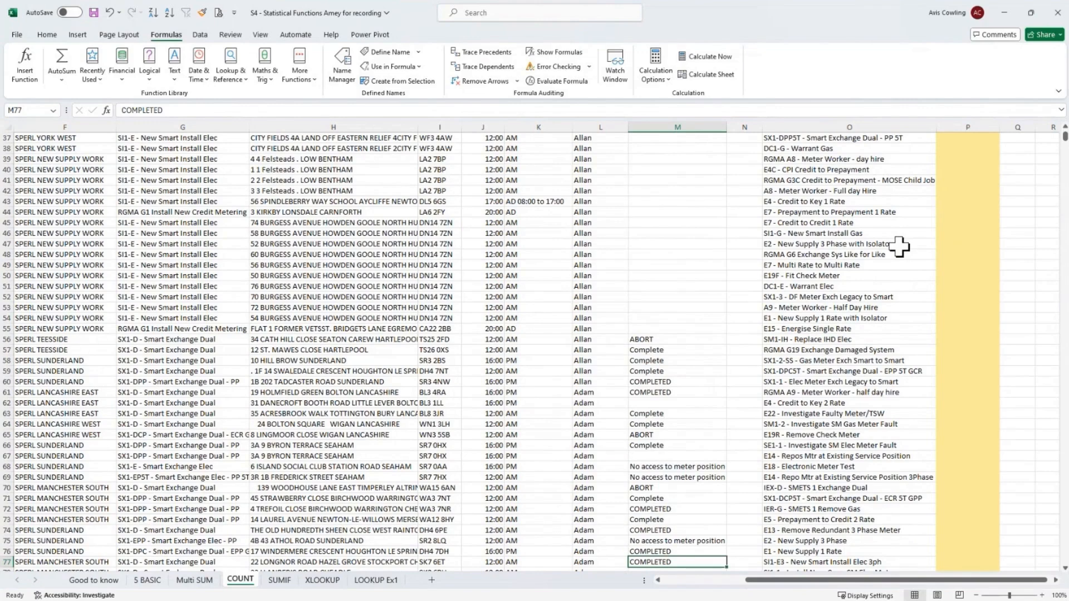
pyautogui.press('Up')
pyautogui.press('Up')
pyautogui.press('Up')
pyautogui.press('Up')
pyautogui.press('Up')
pyautogui.press('Up')
pyautogui.press('Up')
pyautogui.press('Up')
pyautogui.press('Up')
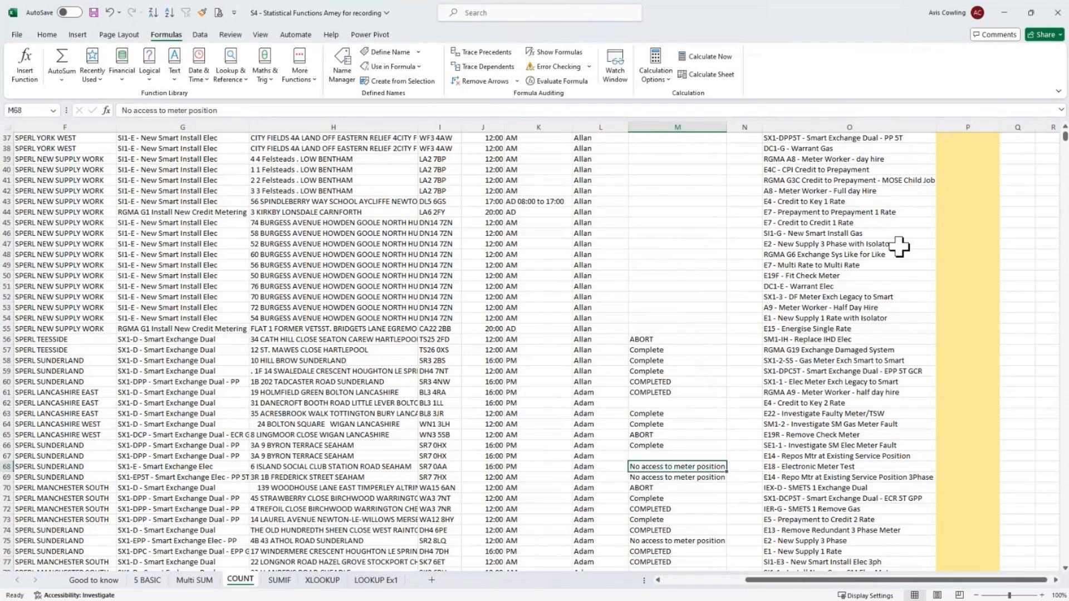
pyautogui.hotkey('ctrl', 'Up')
pyautogui.hotkey('ctrl', 'Up')
pyautogui.hotkey('ctrl', 'Up')
pyautogui.hotkey('ctrl', 'Up')
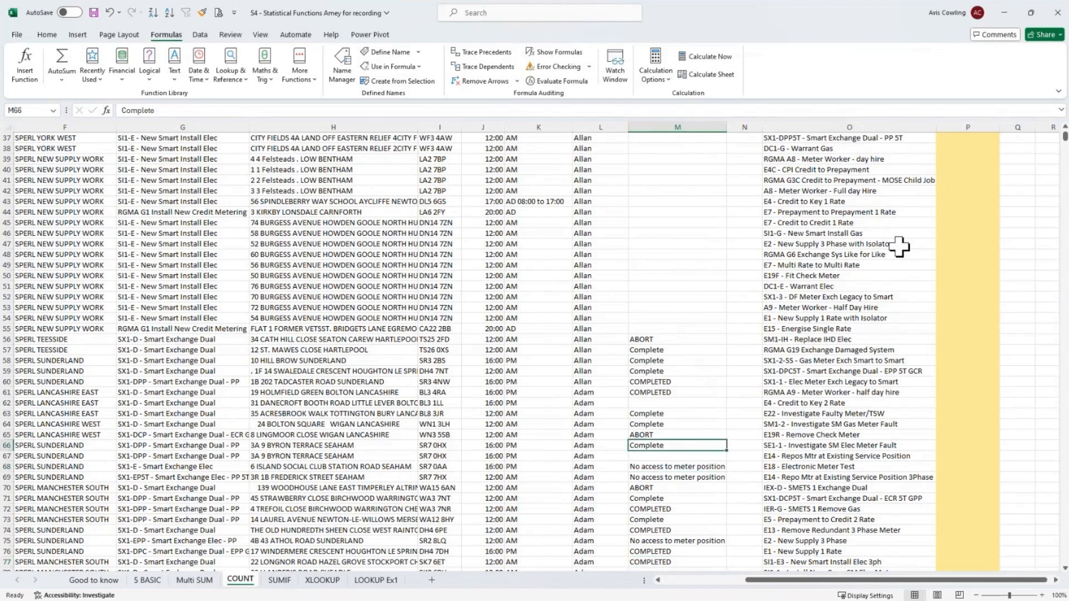
pyautogui.hotkey('ctrl', 'Up')
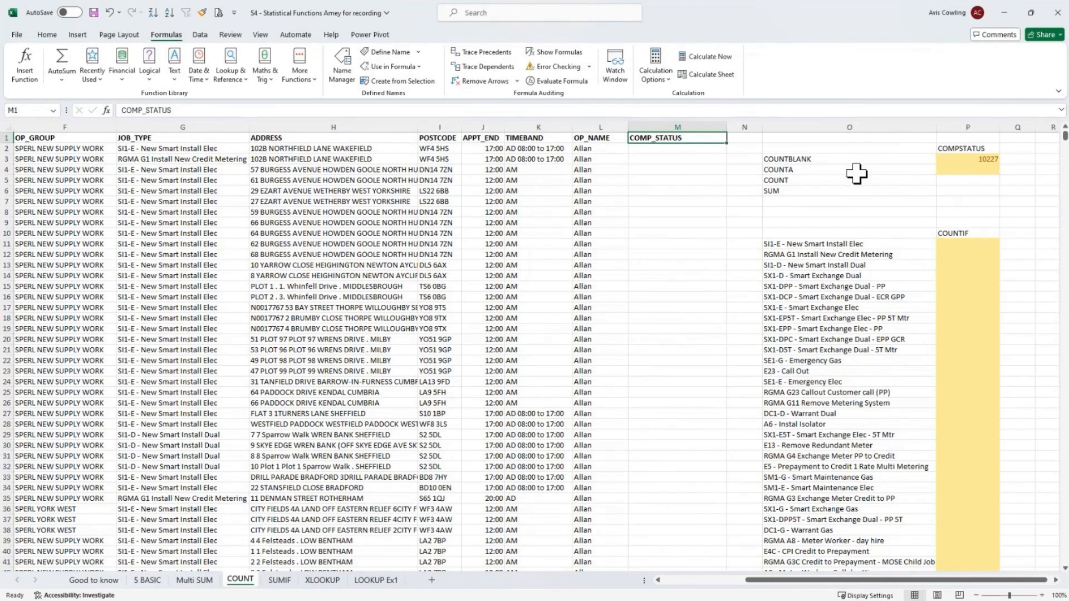
# - In P4, enter a COUNTA formula using the COMP_STATUS named range
pyautogui.click(955, 174)
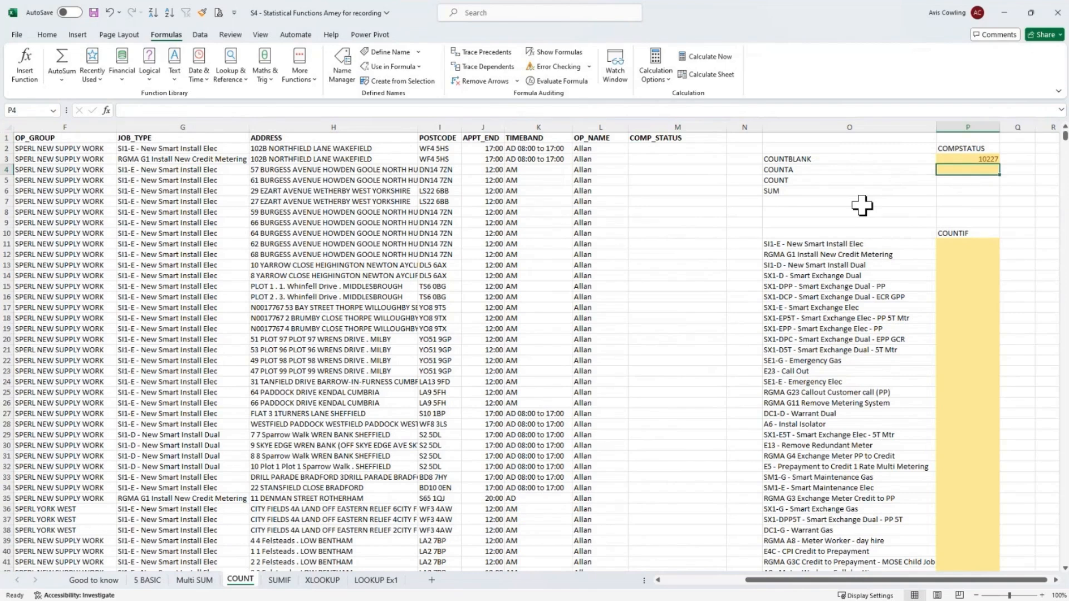
pyautogui.write('=c')
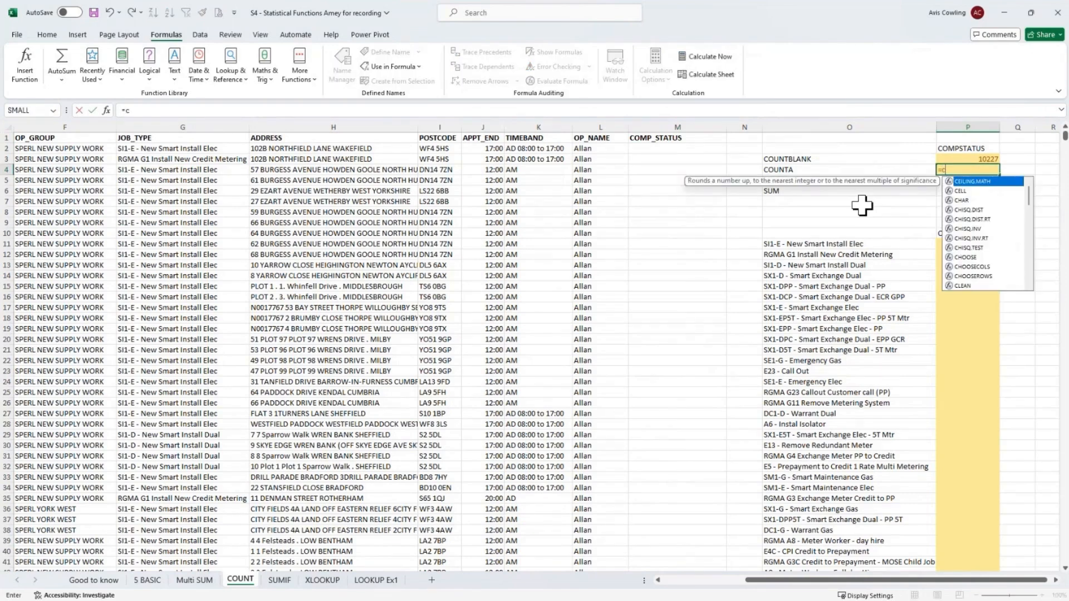
pyautogui.write('ou')
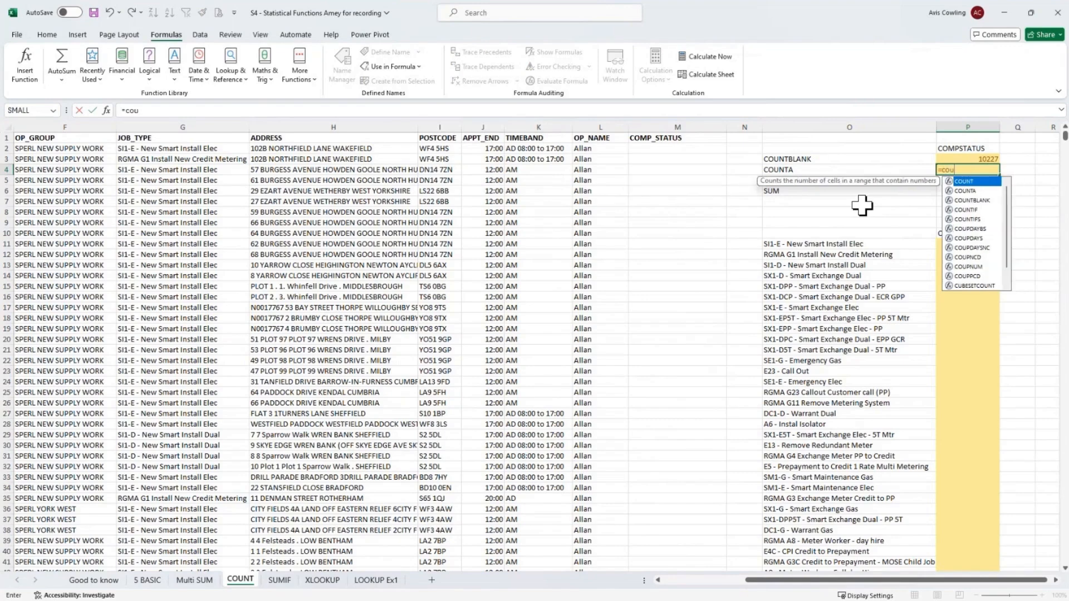
pyautogui.doubleClick(965, 191)
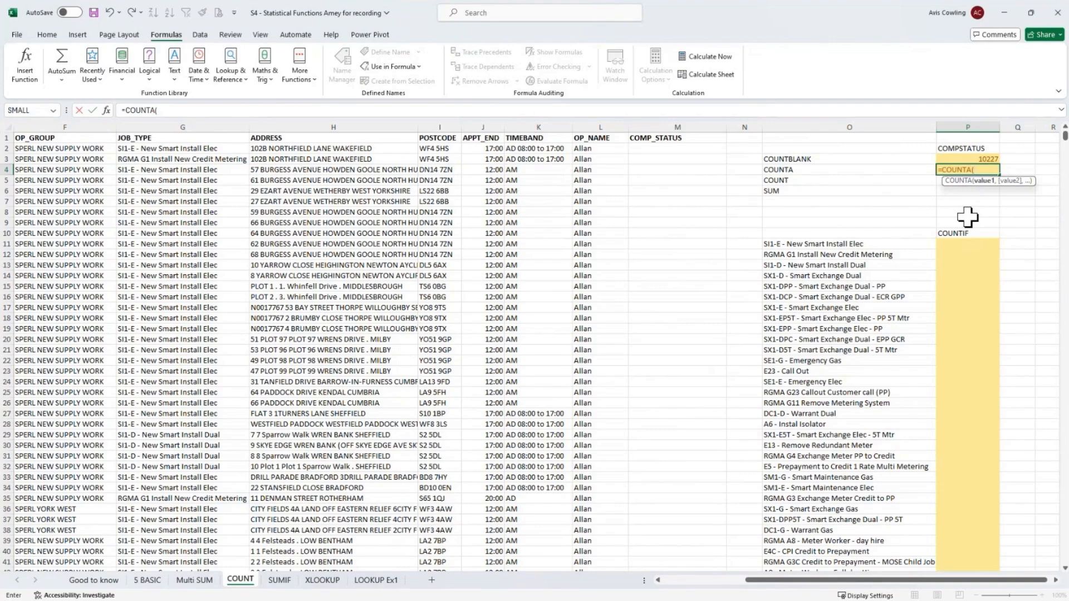
pyautogui.write('com')
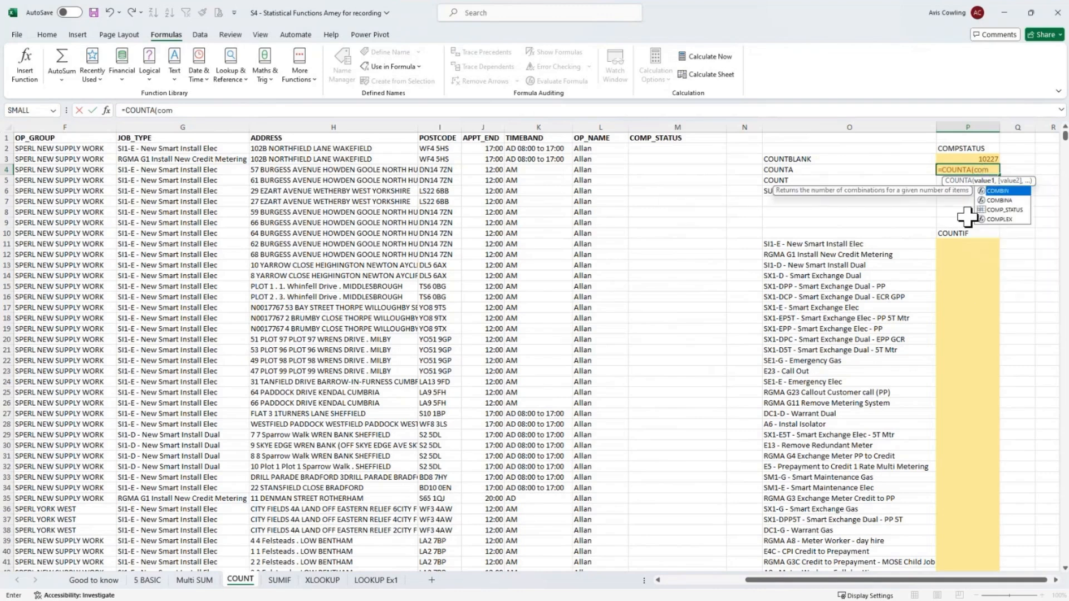
pyautogui.write('p')
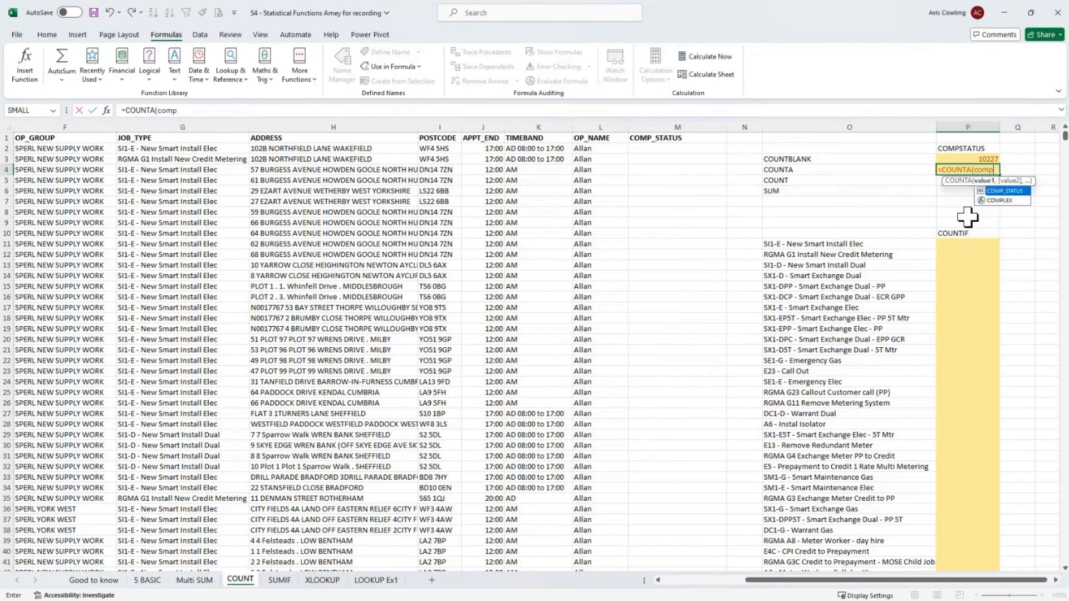
pyautogui.doubleClick(1000, 192)
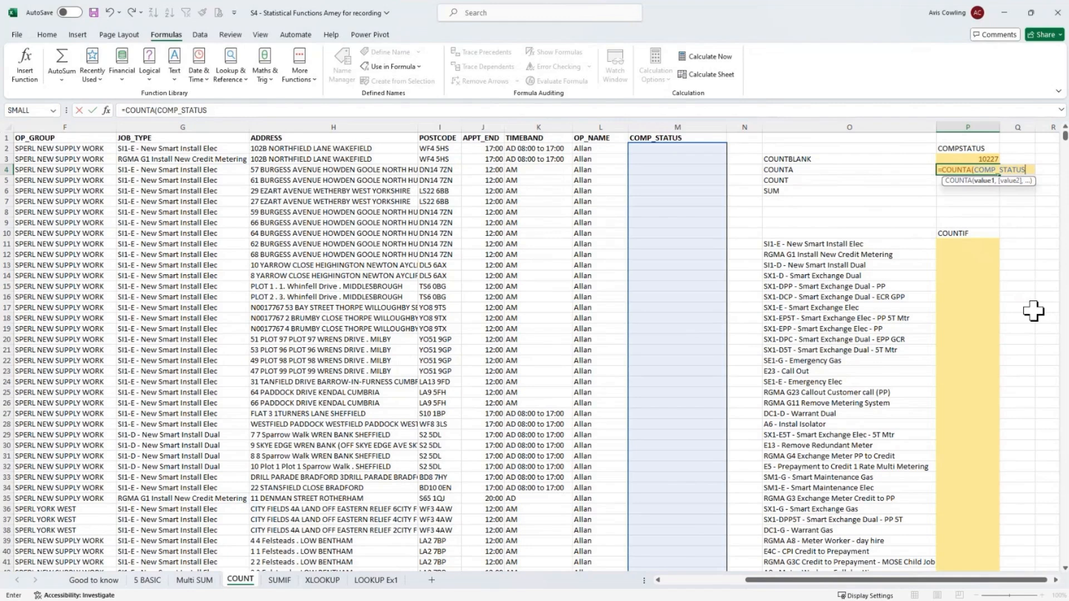
pyautogui.press('Return')
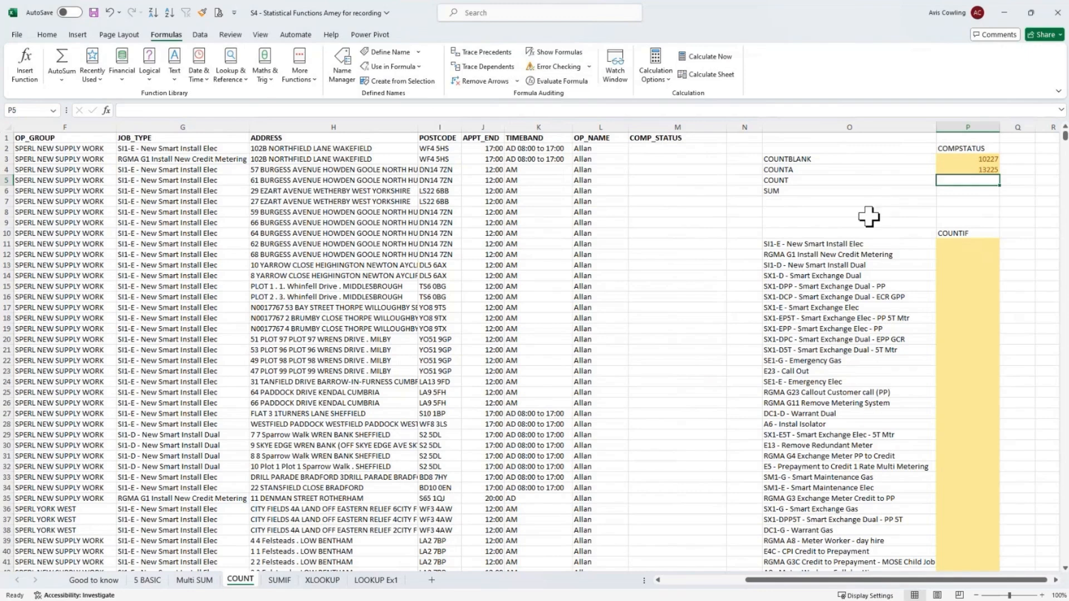
# - Label cell O10 as Job Type and make it bold
pyautogui.click(788, 232)
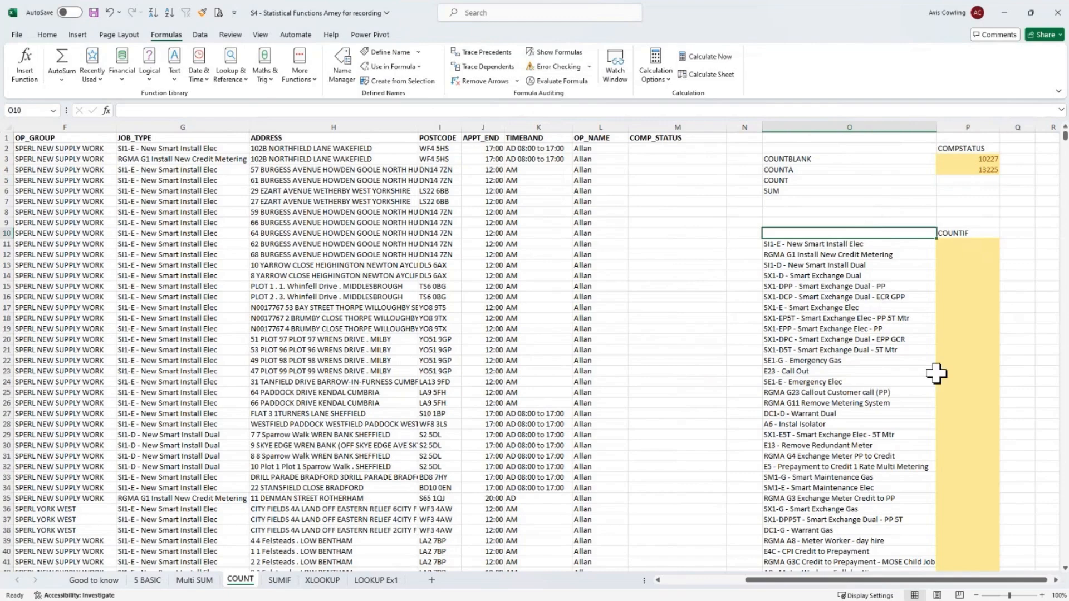
pyautogui.write('J')
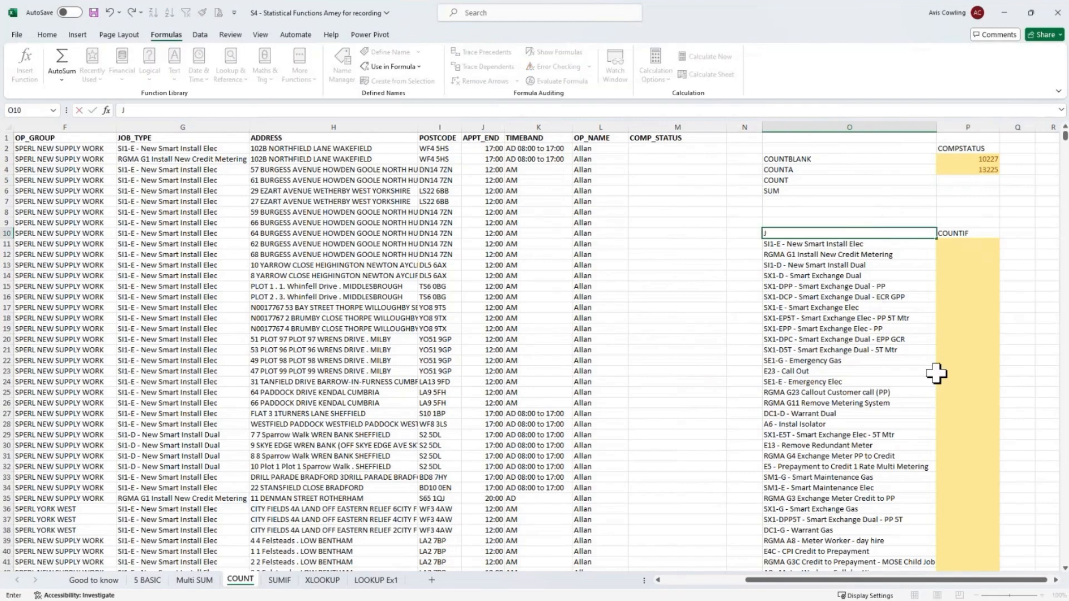
pyautogui.write('ob Type')
pyautogui.press('Return')
pyautogui.press('Up')
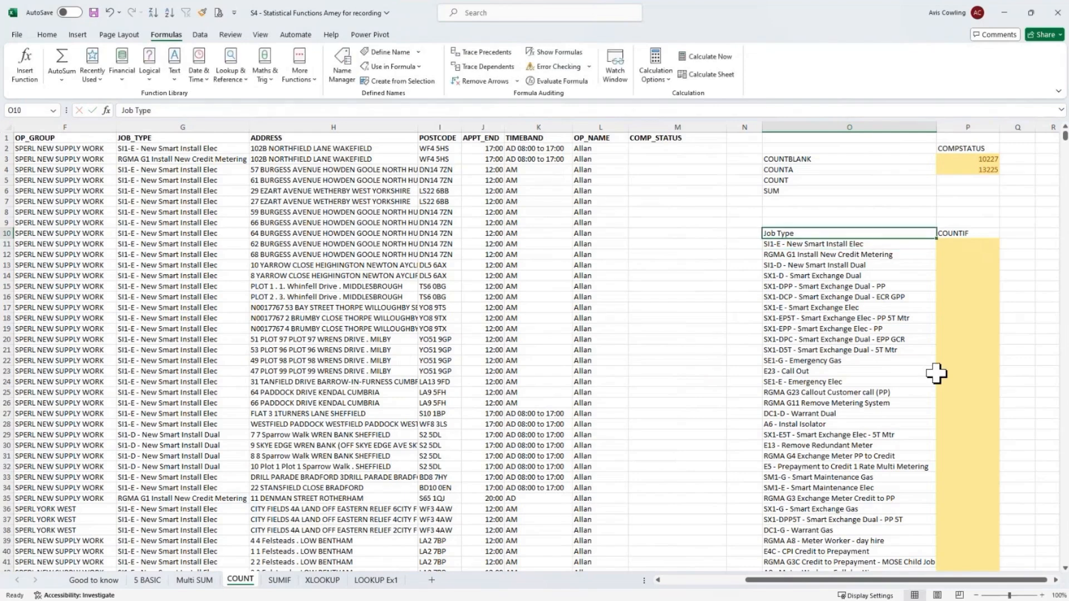
pyautogui.hotkey('ctrl', 'b')
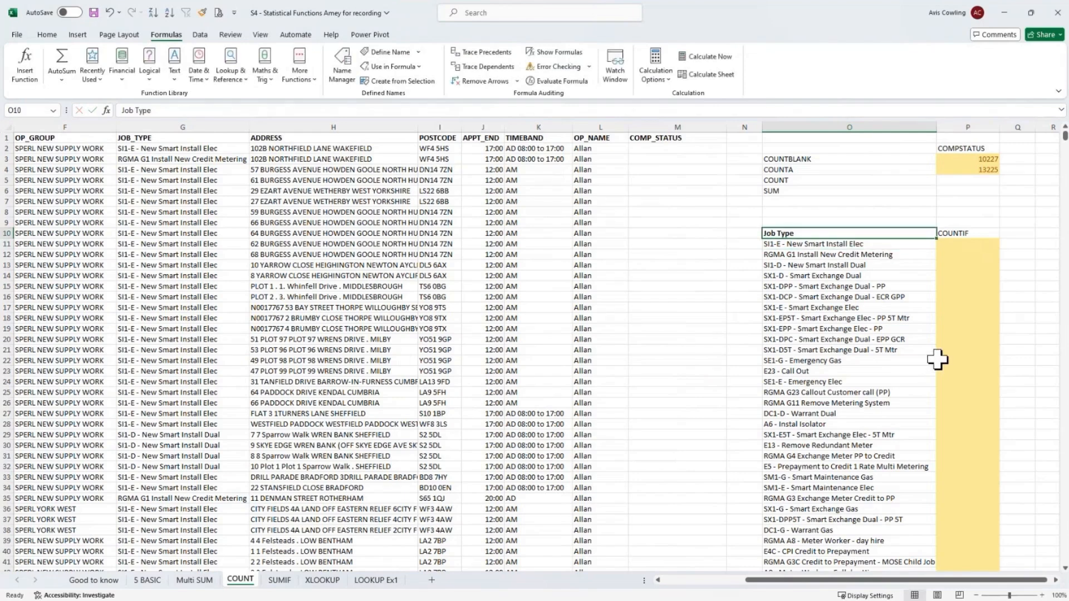
# - Start a COUNTIF formula in P11 and open its Function Arguments dialog
pyautogui.click(967, 247)
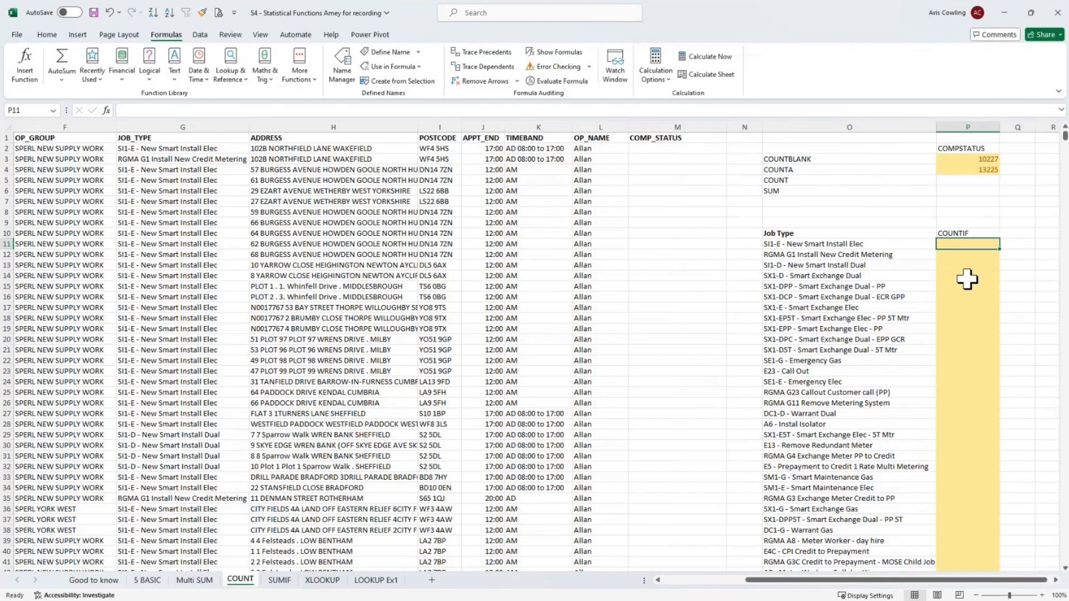
pyautogui.write('count')
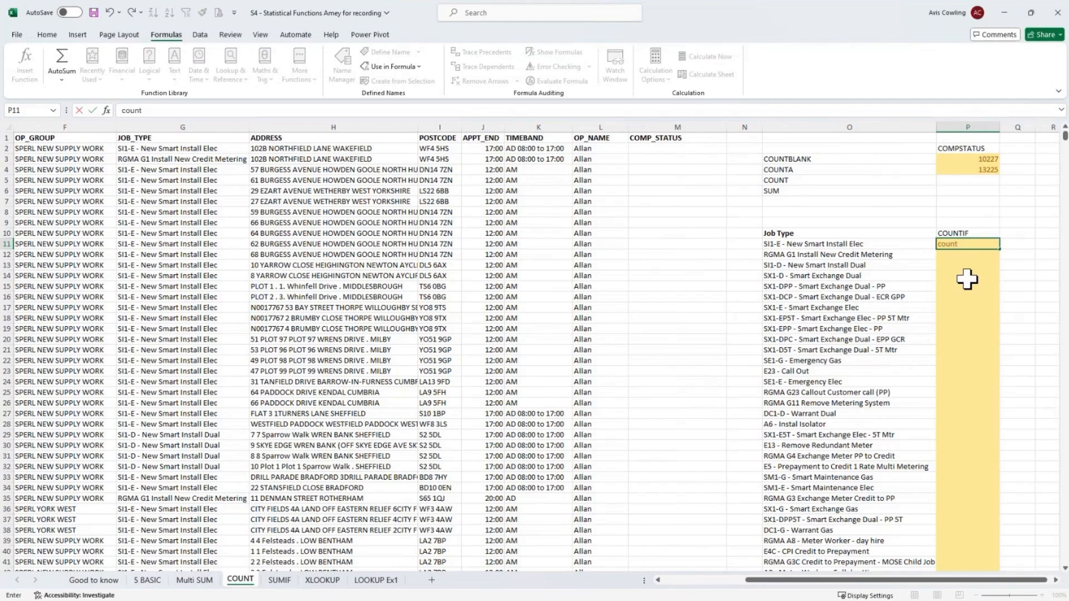
pyautogui.press('BackSpace')
pyautogui.press('BackSpace')
pyautogui.press('BackSpace')
pyautogui.press('BackSpace')
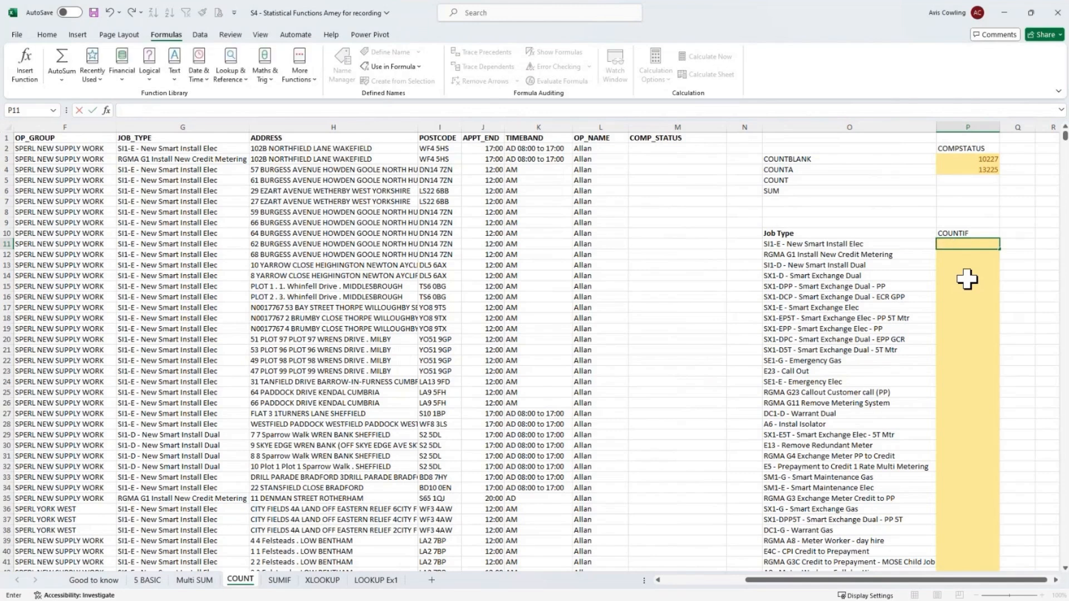
pyautogui.write('=countif')
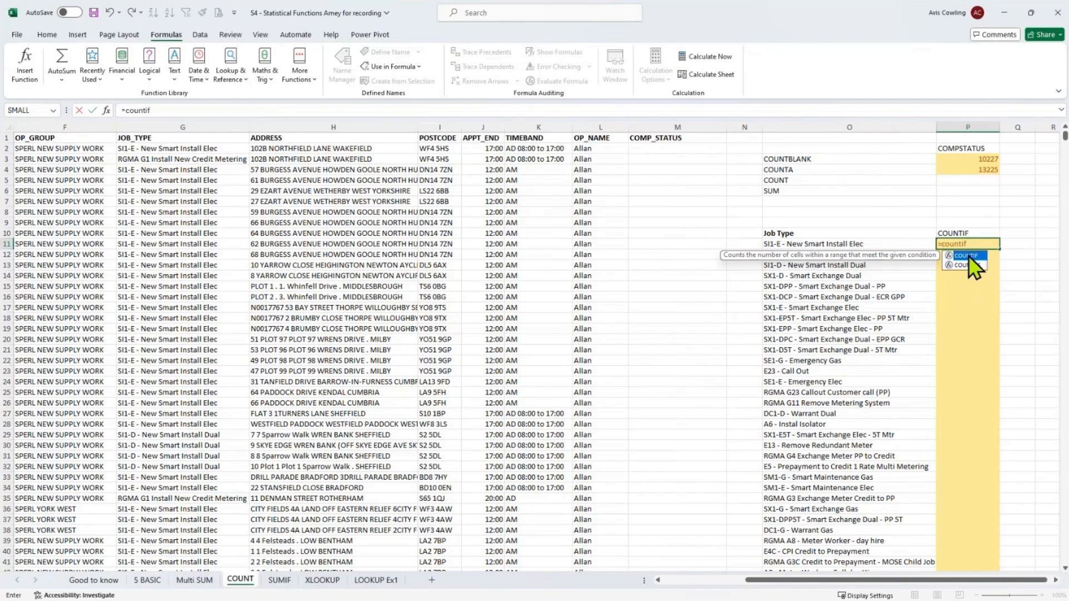
pyautogui.doubleClick(967, 256)
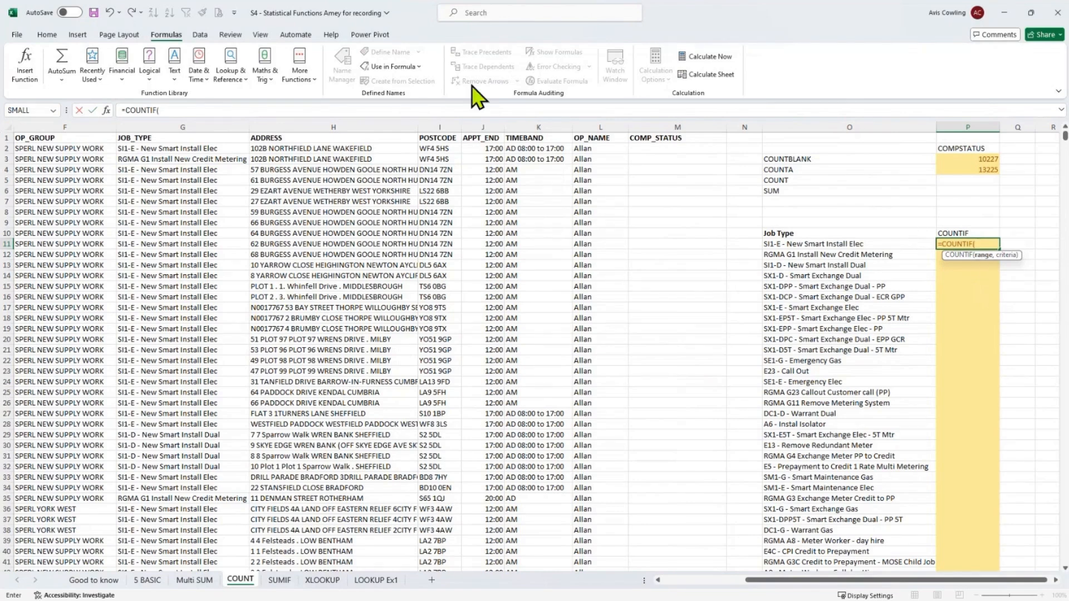
pyautogui.click(107, 111)
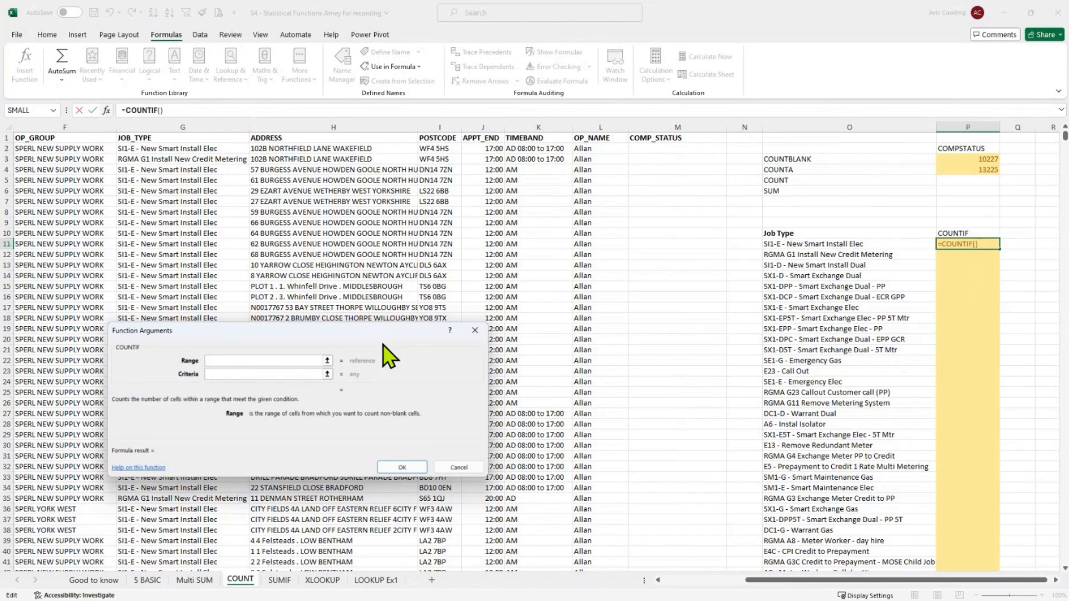
# - Set the COUNTIF range to the JOB_TYPE named range
pyautogui.write('job')
pyautogui.press('BackSpace')
pyautogui.press('BackSpace')
pyautogui.press('BackSpace')
pyautogui.press('F3')
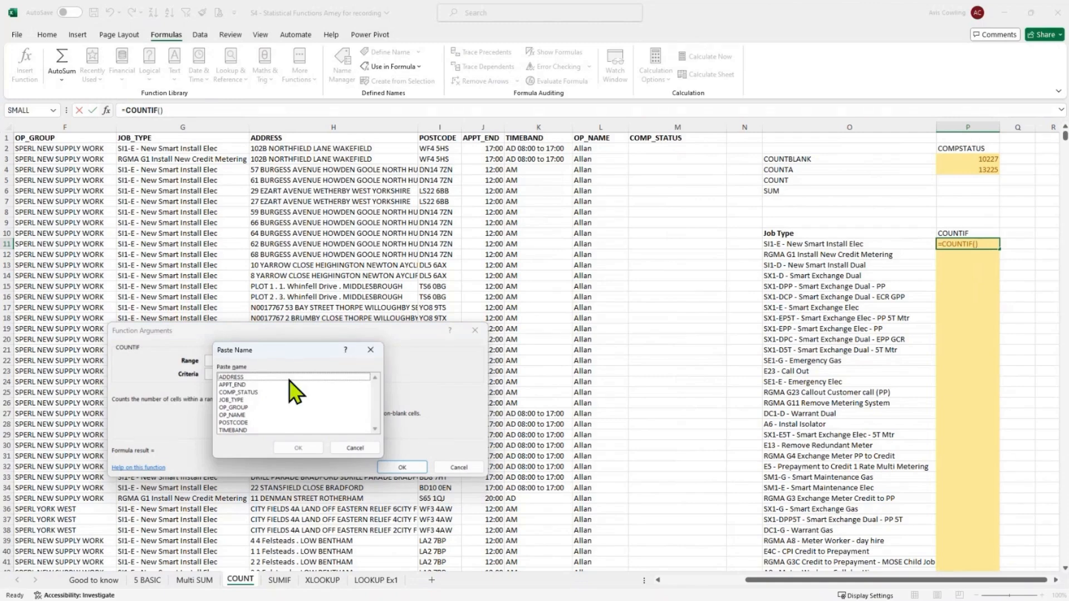
pyautogui.doubleClick(242, 399)
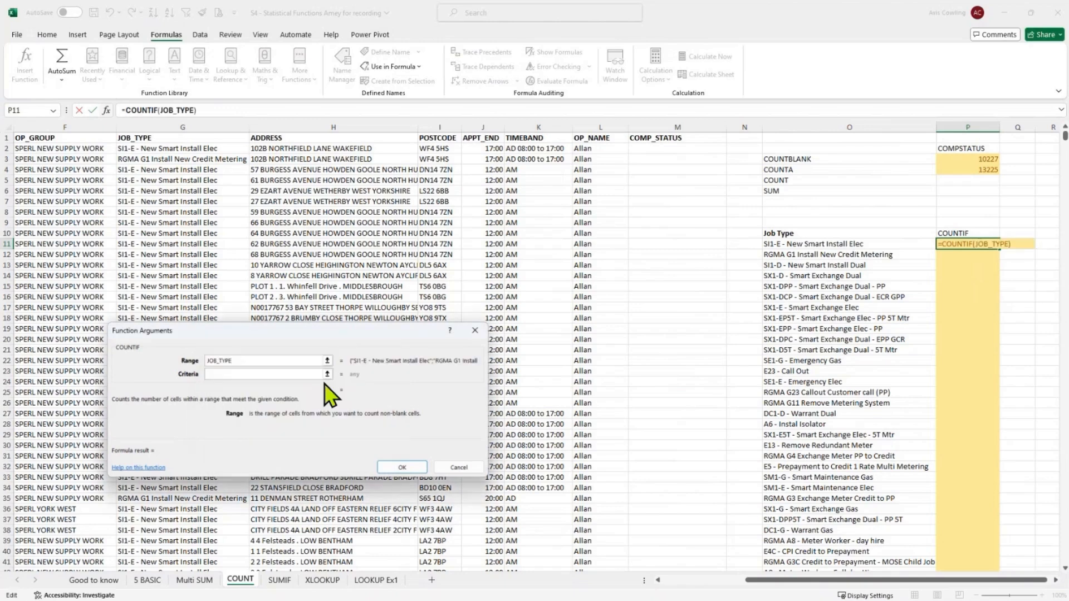
# - Set the COUNTIF criteria to cell O11 and confirm the formula
pyautogui.click(245, 374)
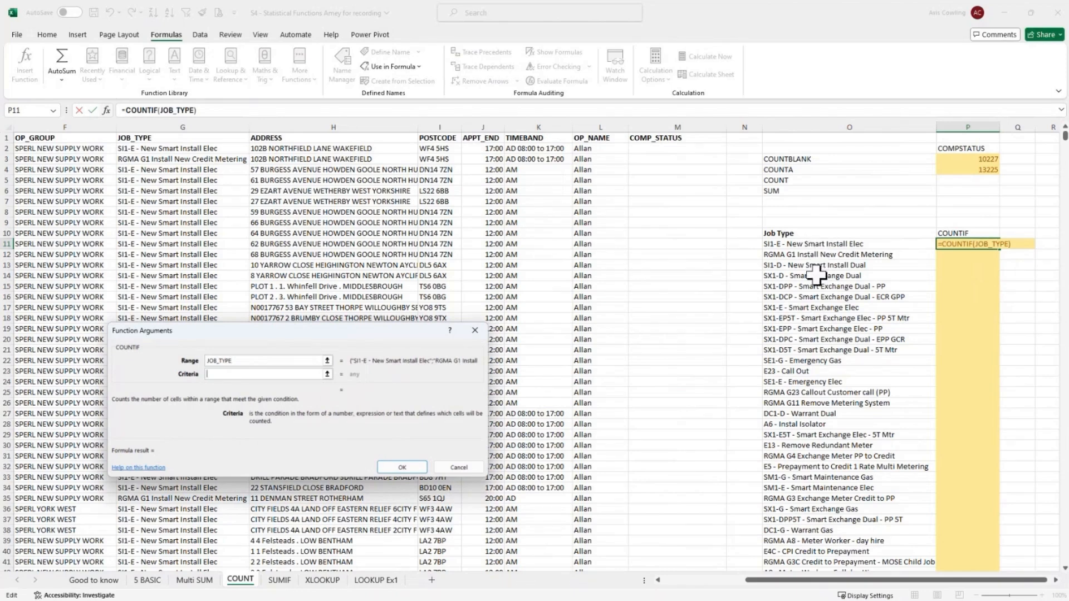
pyautogui.click(810, 243)
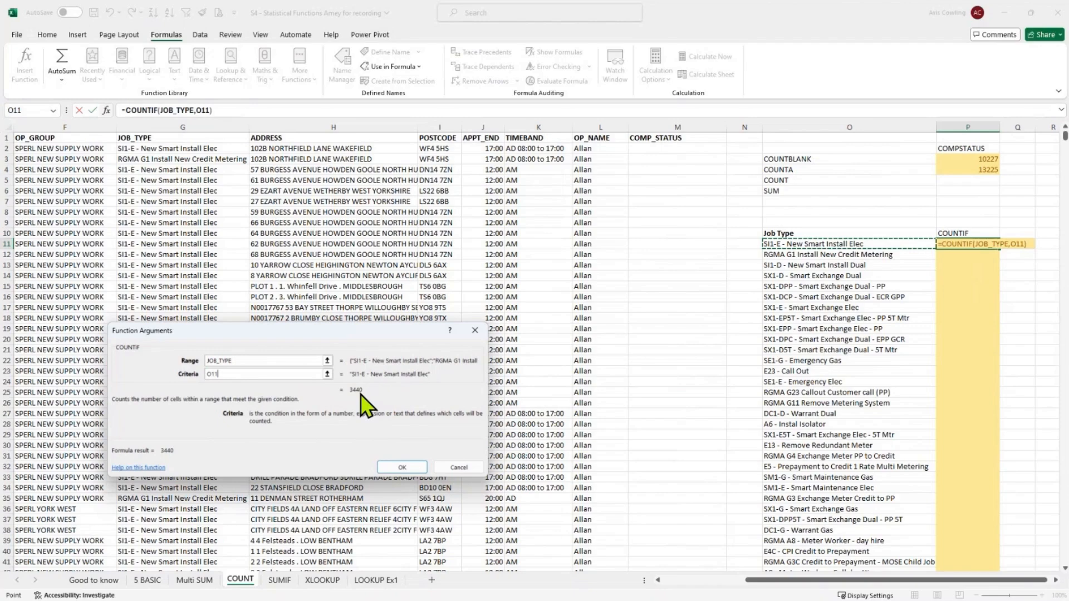
pyautogui.click(401, 467)
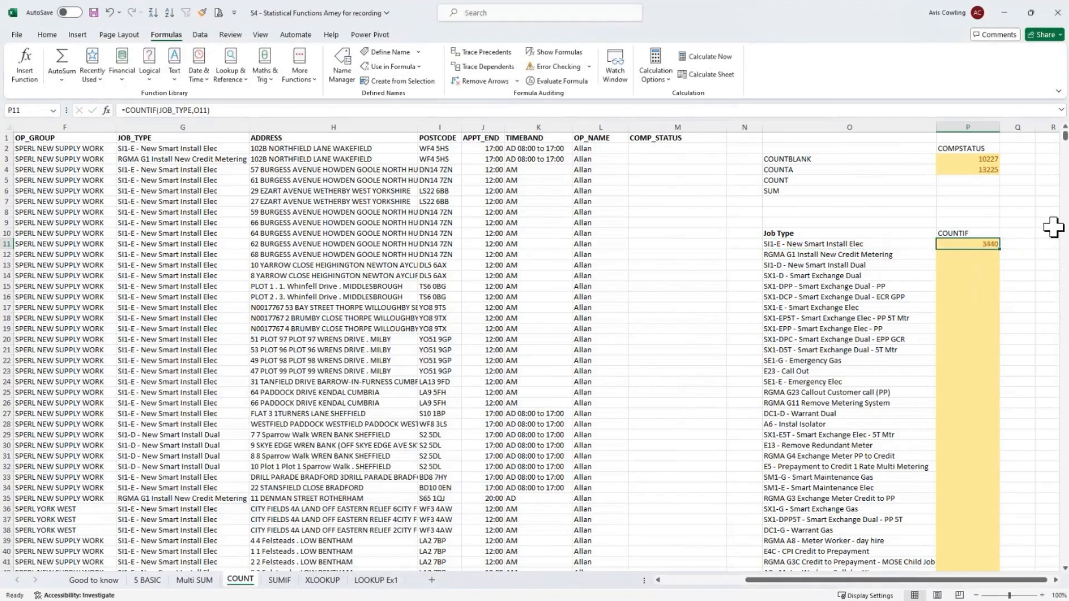
# - Fill the COUNTIF formula down alongside the job type list
pyautogui.doubleClick(1000, 248)
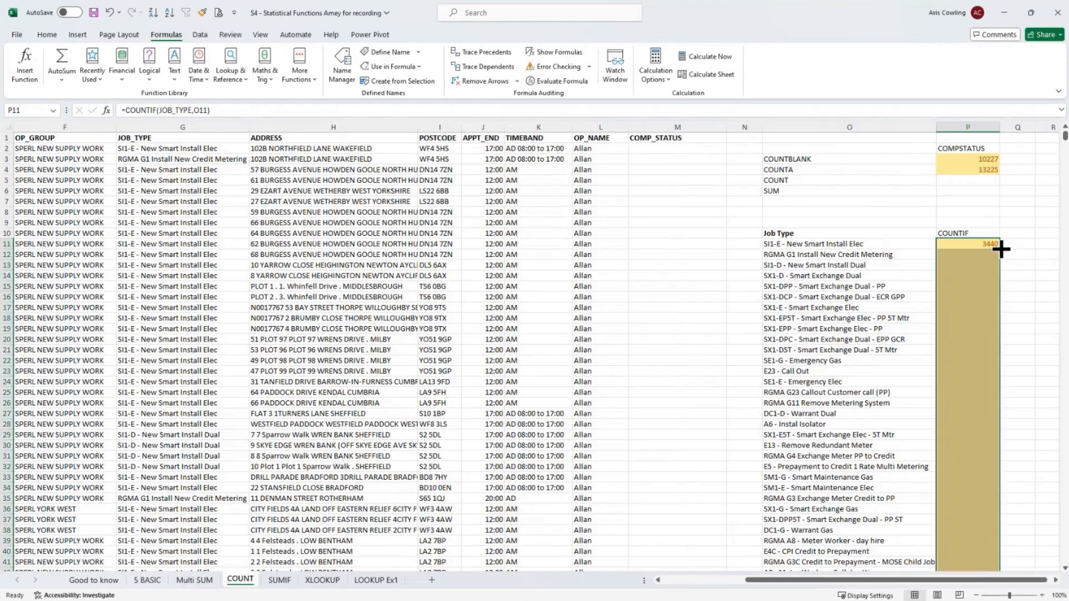
pyautogui.click(962, 254)
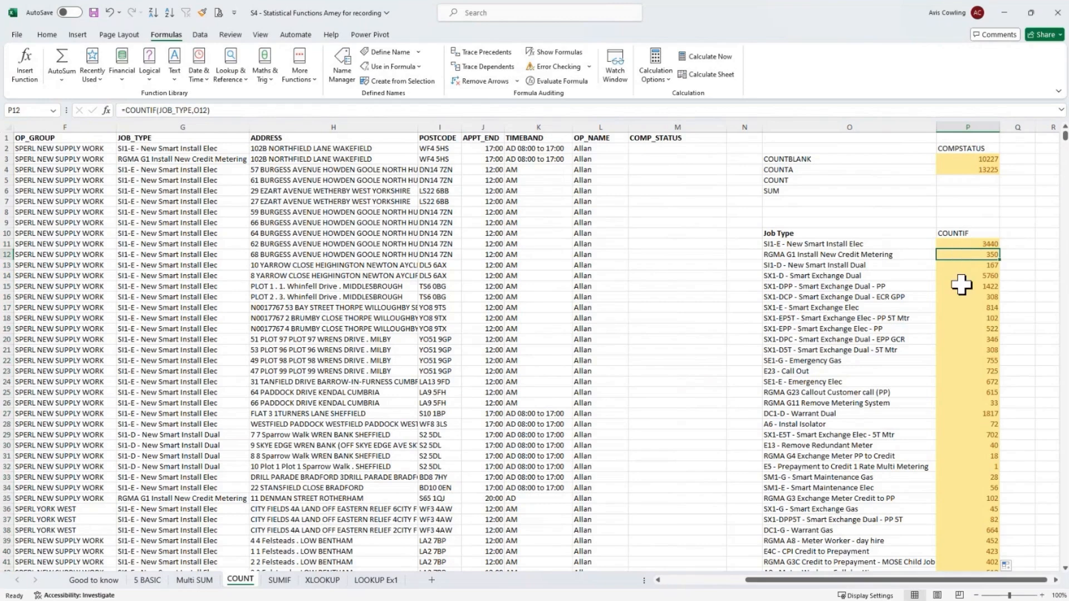